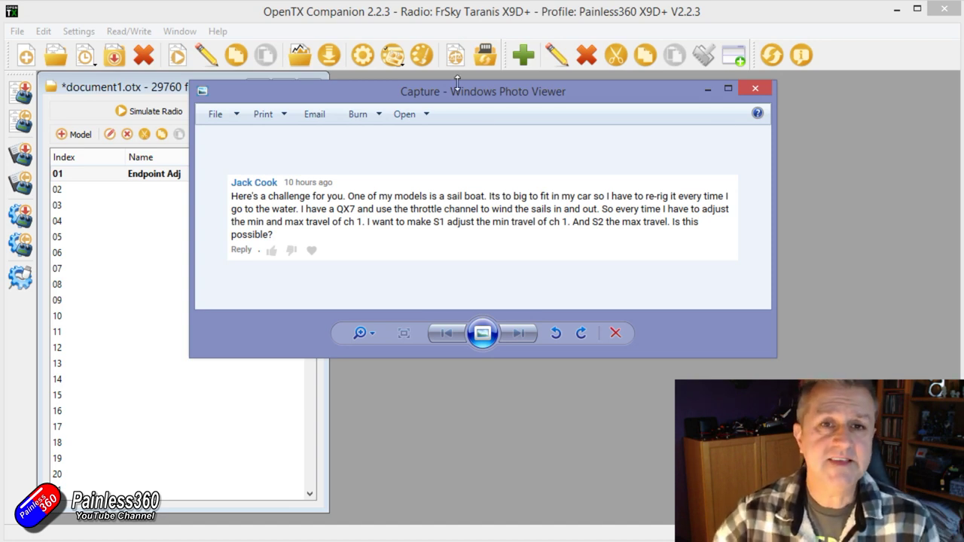
# Create a default model in slot 02 without running the model wizard, and open it for editing.
pyautogui.moveTo(486, 100); pyautogui.dragTo(568, 120)
pyautogui.hotkey('alt', 'F4')
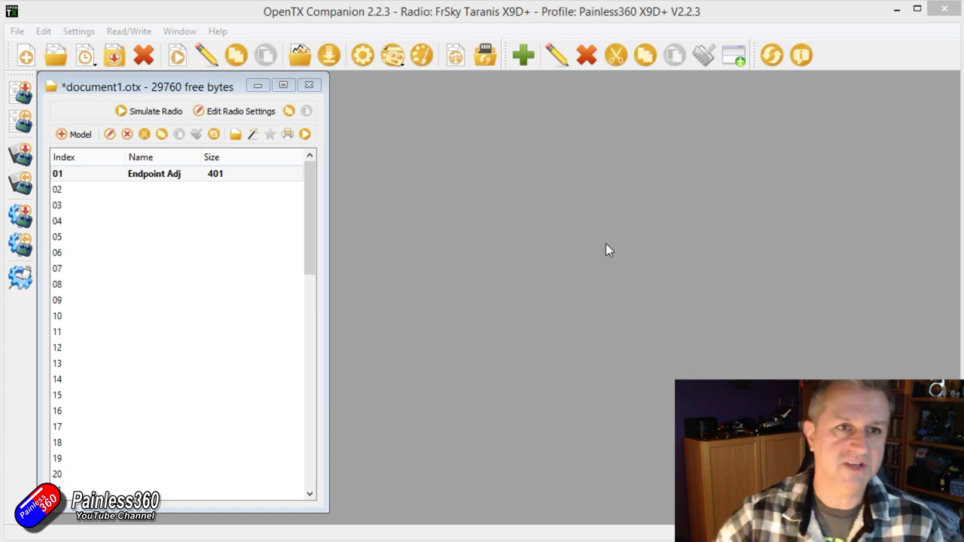
pyautogui.click(114, 187)
pyautogui.doubleClick(114, 187)
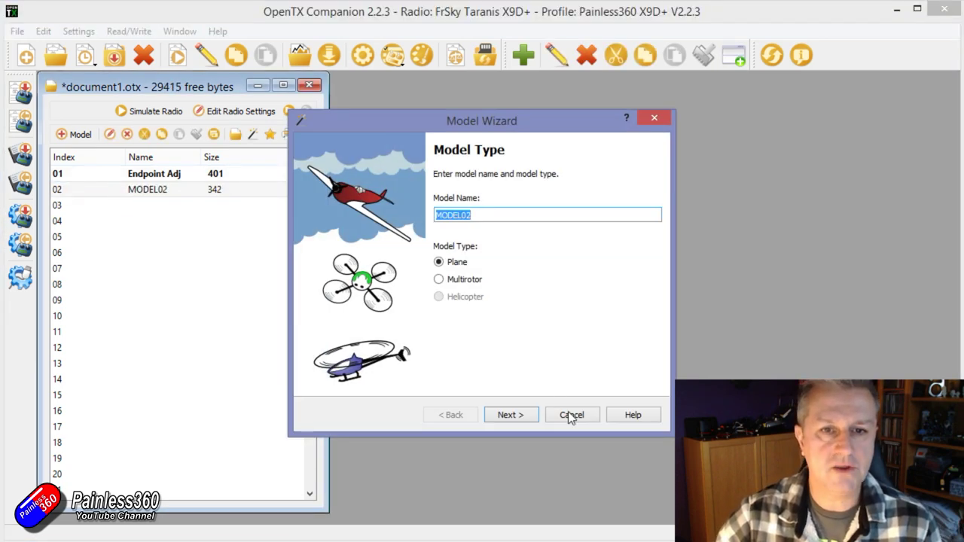
pyautogui.click(570, 413)
pyautogui.doubleClick(132, 192)
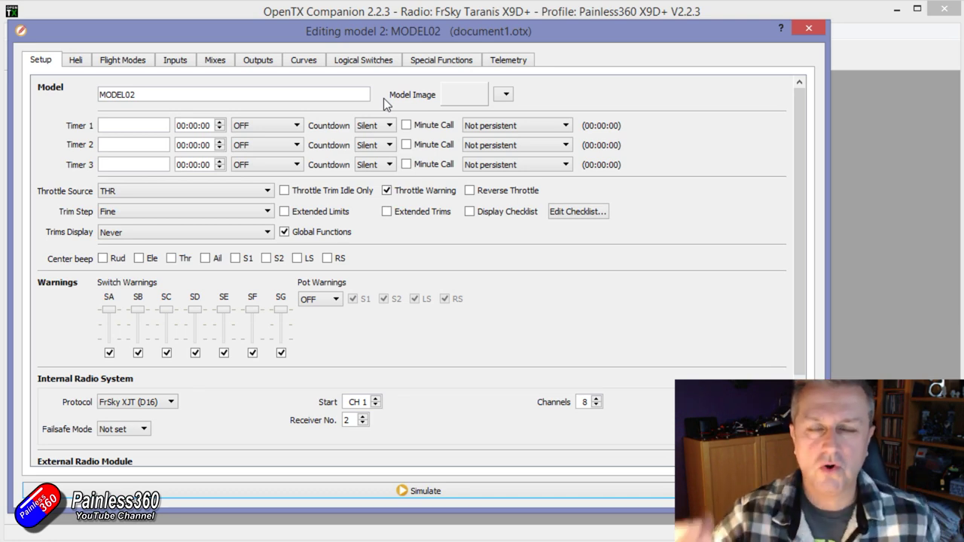
# Review the inputs, mixes, outputs and special functions of MODEL02, and close its editor.
pyautogui.click(181, 61)
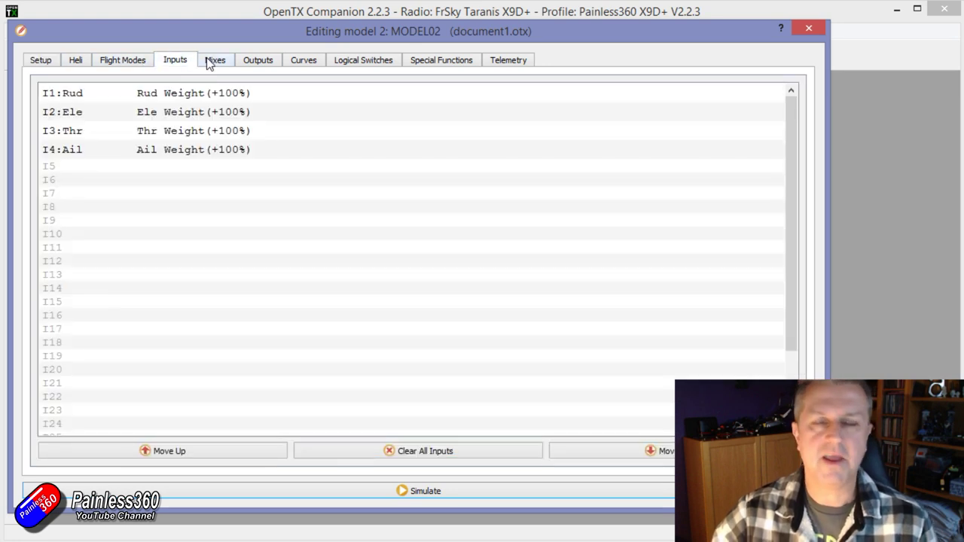
pyautogui.click(211, 60)
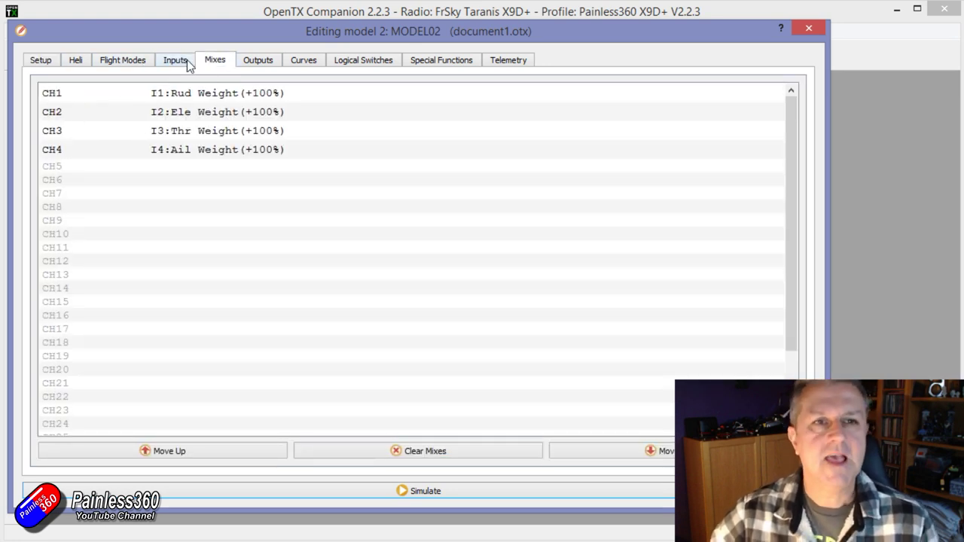
pyautogui.click(187, 60)
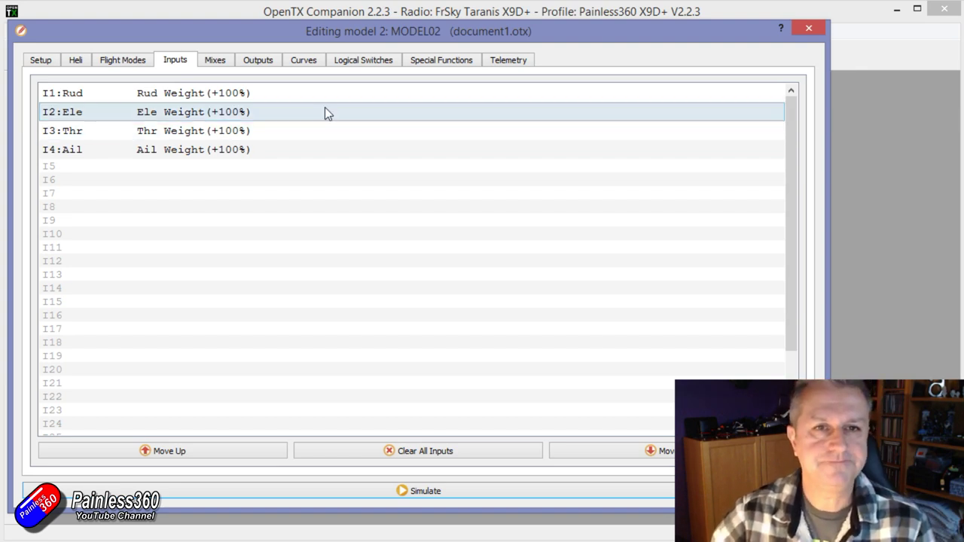
pyautogui.click(273, 65)
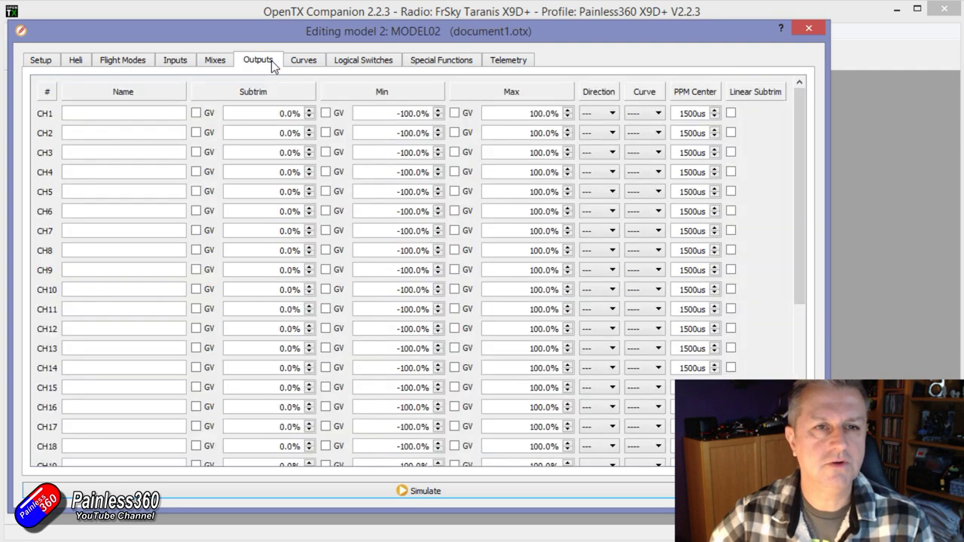
pyautogui.click(334, 64)
pyautogui.click(431, 63)
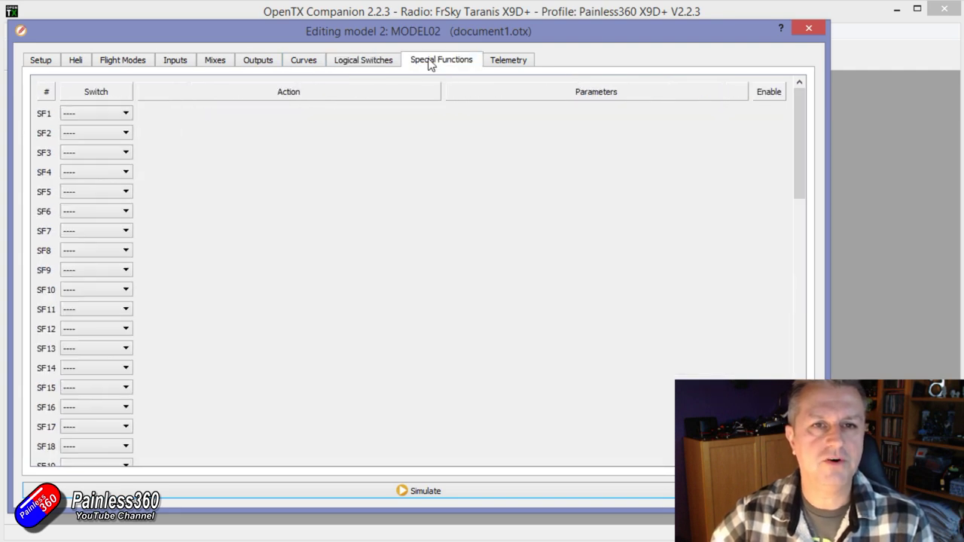
pyautogui.click(272, 60)
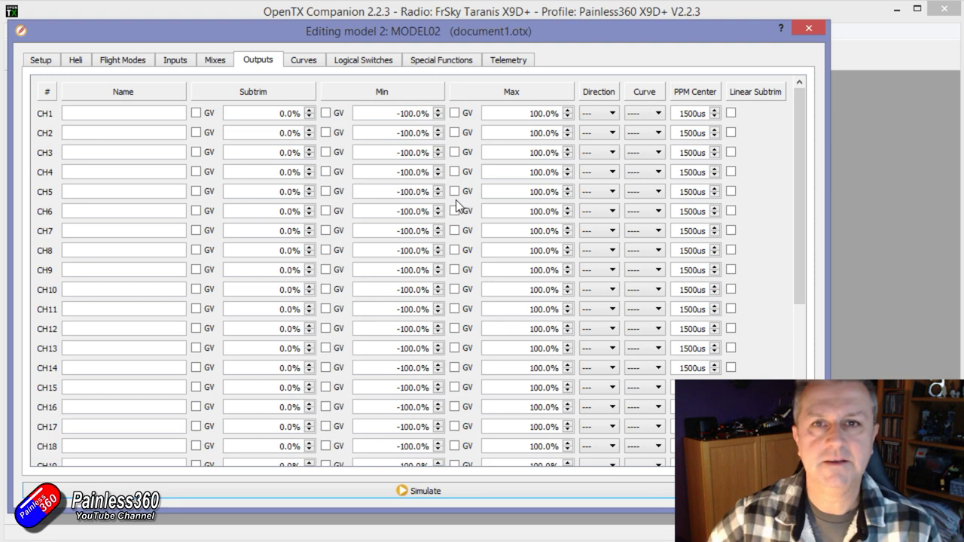
pyautogui.click(807, 36)
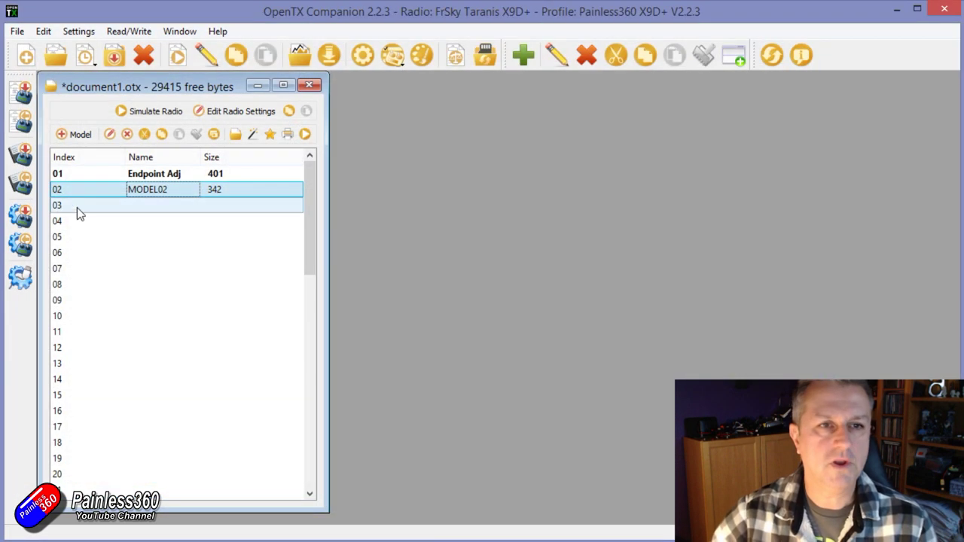
# Open the Endpoint Adj model, start its radio simulator, and show the Radio Outputs window beside it.
pyautogui.click(136, 173)
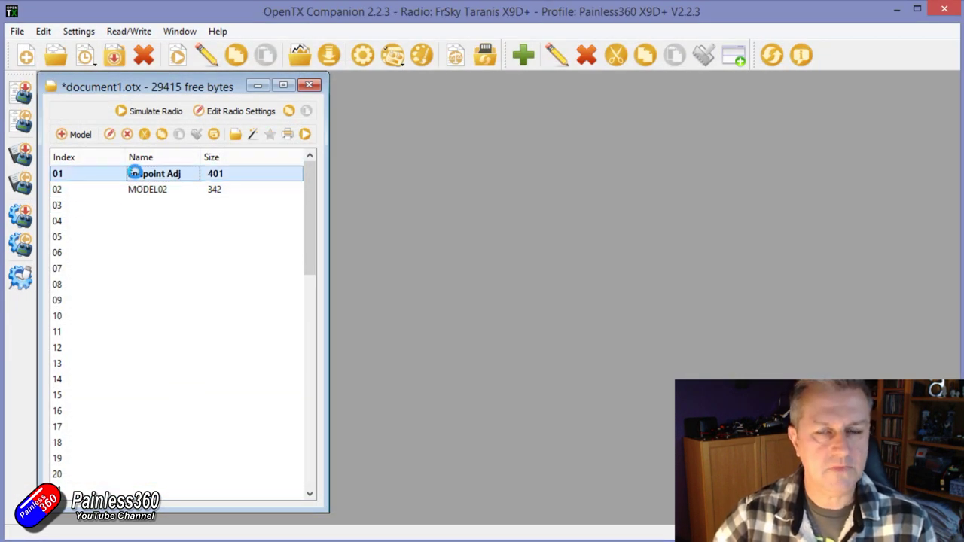
pyautogui.doubleClick(136, 173)
pyautogui.click(293, 494)
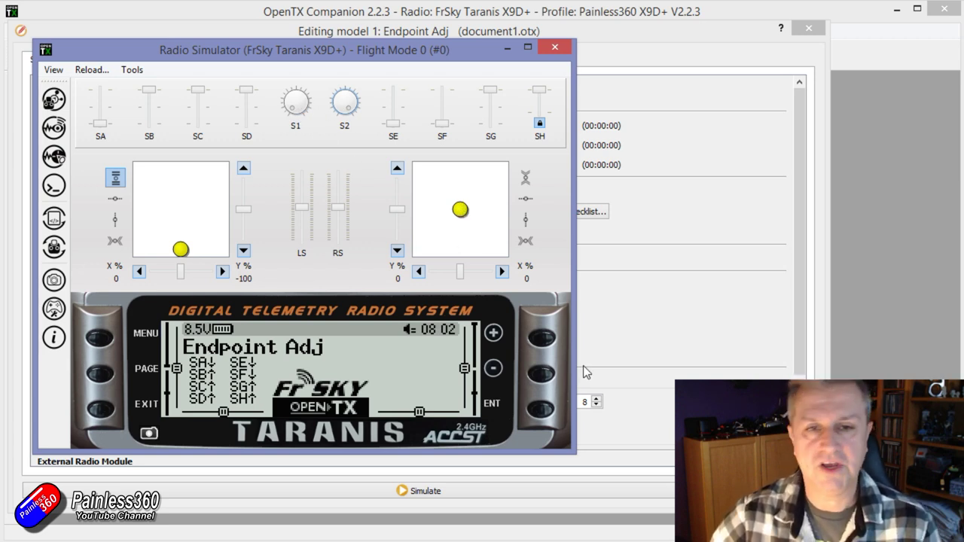
pyautogui.click(58, 108)
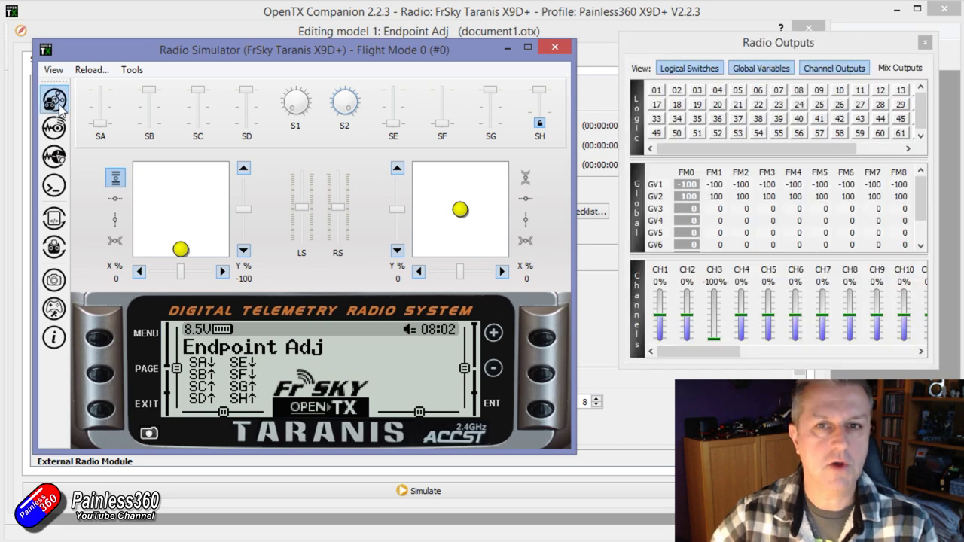
pyautogui.click(811, 45)
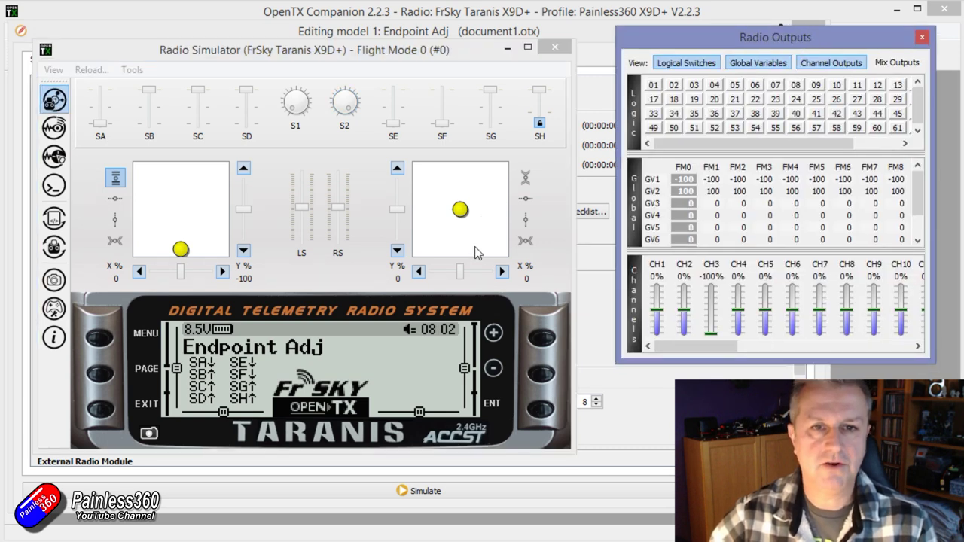
# Make the aileron stick hold its horizontal position and test channel 4 at -100% and 100% stick.
pyautogui.click(526, 242)
pyautogui.moveTo(461, 210); pyautogui.dragTo(345, 205)
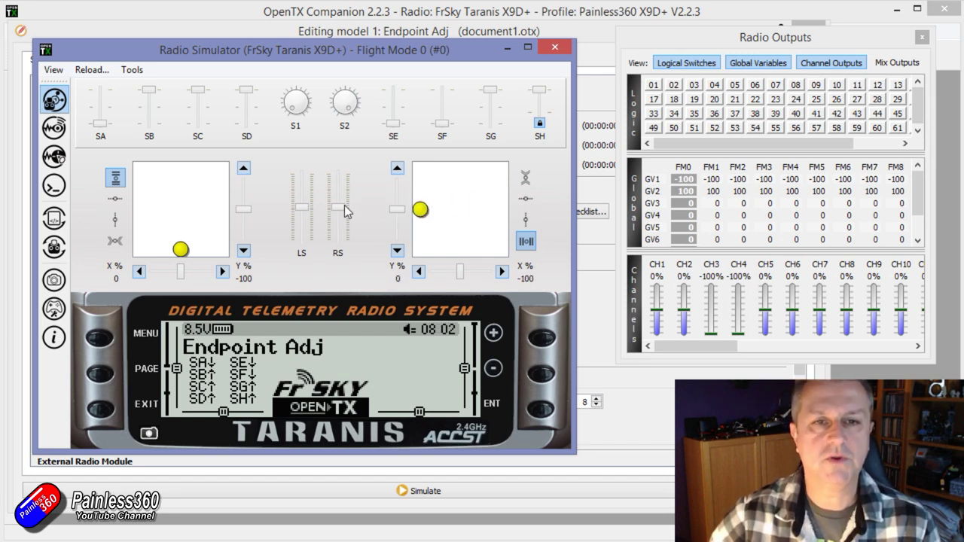
pyautogui.moveTo(422, 211); pyautogui.dragTo(550, 210)
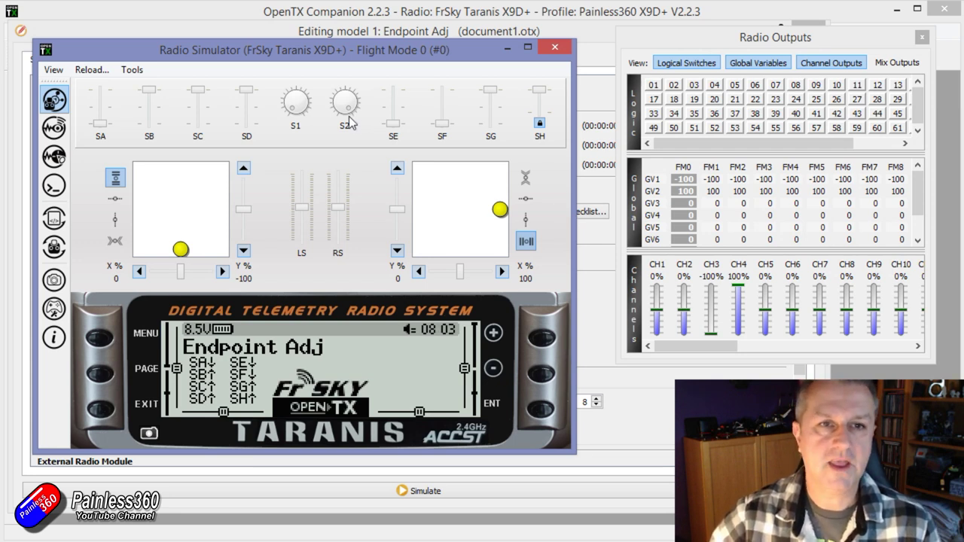
# Turn knob S2 to set GV2 to 65 and S1 to set GV1 to -55, testing the aileron stick at both extremes.
pyautogui.moveTo(348, 110); pyautogui.dragTo(360, 91)
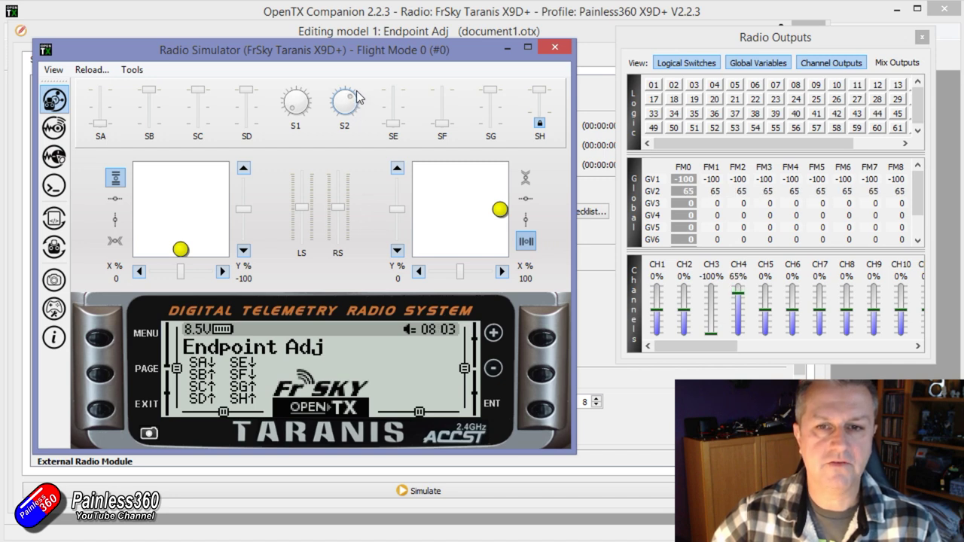
pyautogui.moveTo(500, 211); pyautogui.dragTo(366, 212)
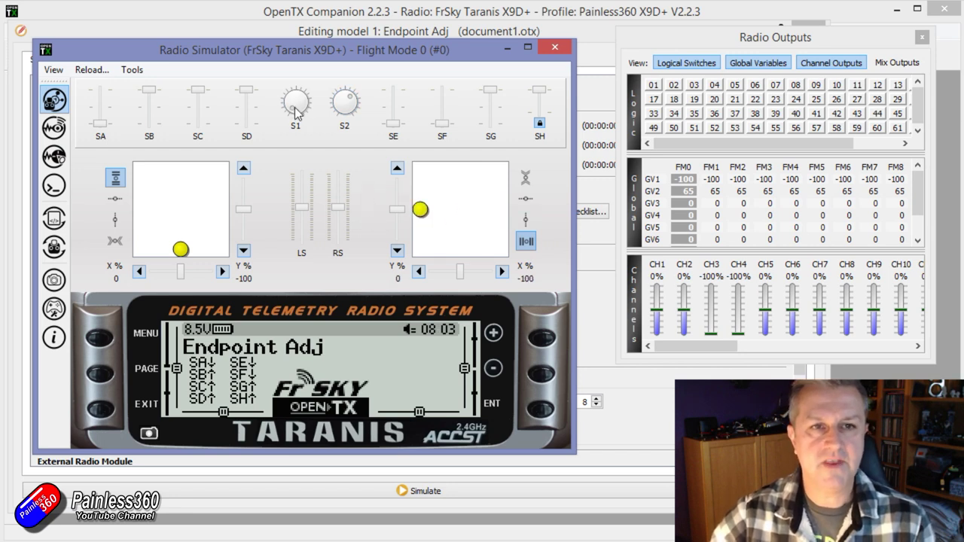
pyautogui.moveTo(292, 111); pyautogui.dragTo(293, 90)
pyautogui.moveTo(420, 210); pyautogui.dragTo(571, 223)
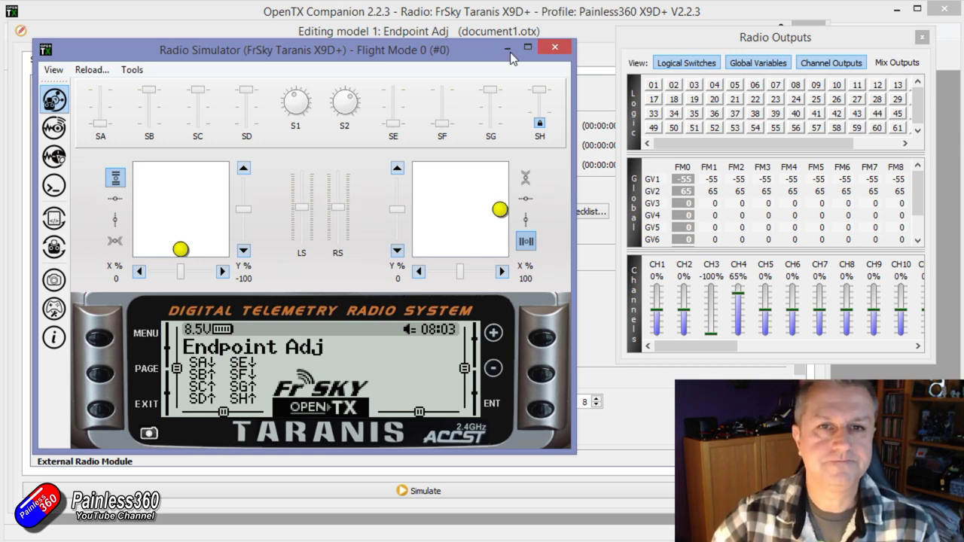
pyautogui.click(558, 48)
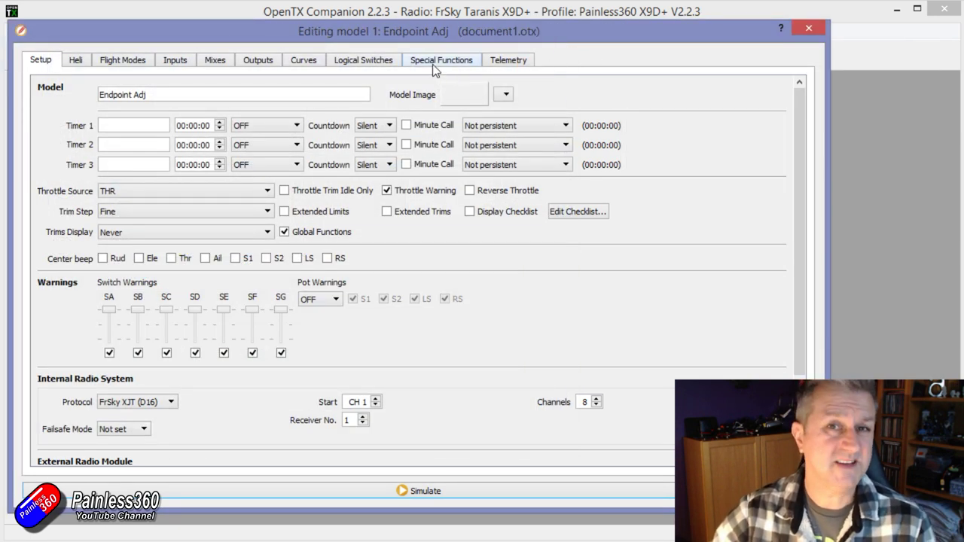
# Examine the switch, parameter type and source choices of special function SF1 that adjusts GV1, and briefly check the simulator.
pyautogui.click(437, 62)
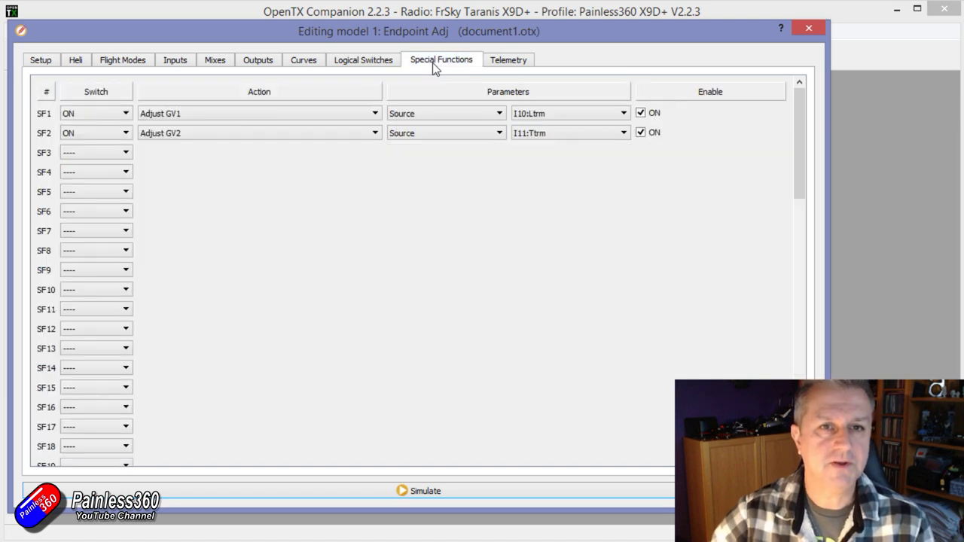
pyautogui.click(125, 114)
pyautogui.moveTo(128, 190); pyautogui.dragTo(131, 216)
pyautogui.click(260, 225)
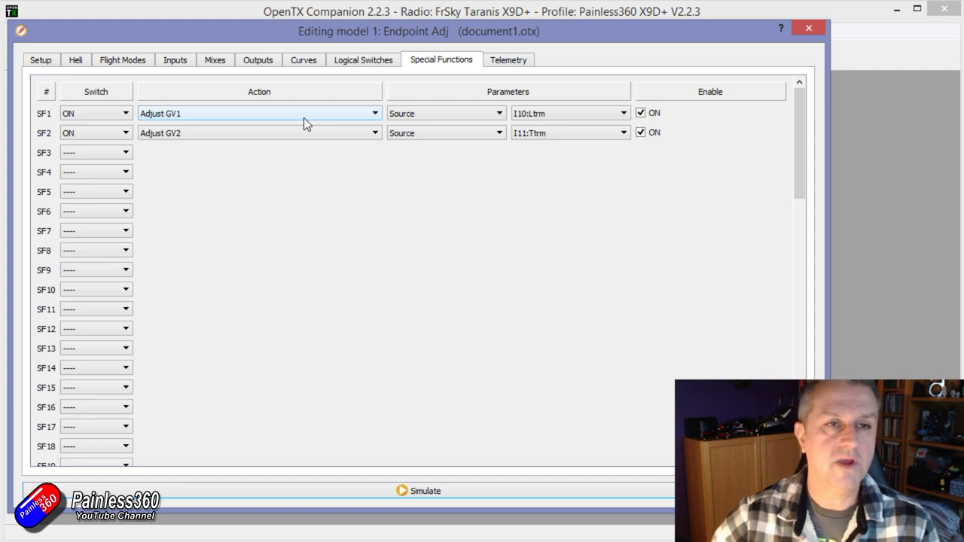
pyautogui.click(449, 113)
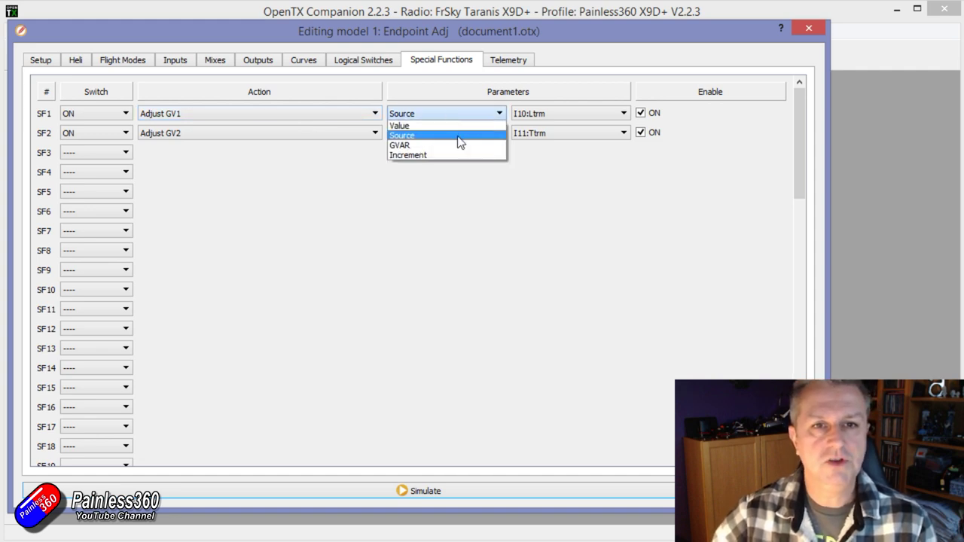
pyautogui.click(575, 123)
pyautogui.click(574, 113)
pyautogui.click(558, 248)
pyautogui.click(501, 488)
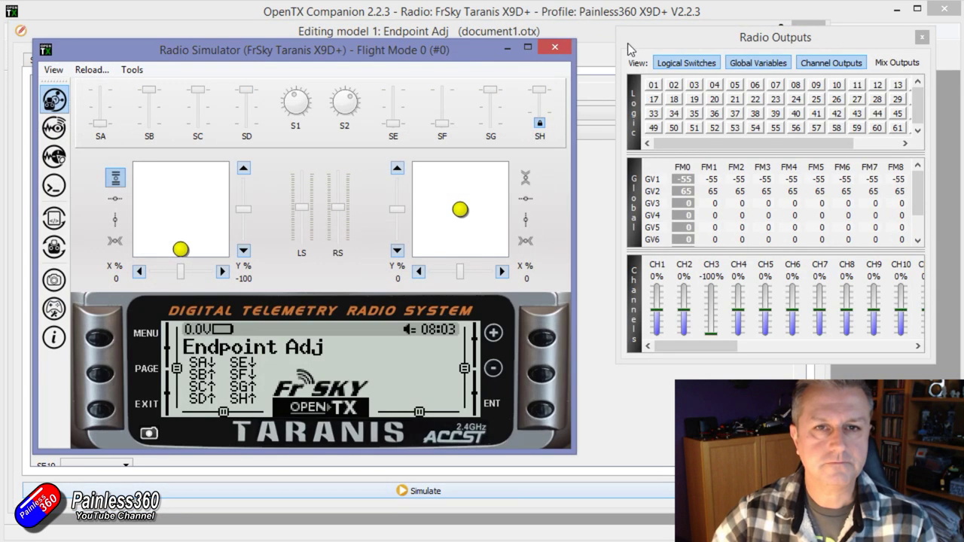
pyautogui.click(555, 47)
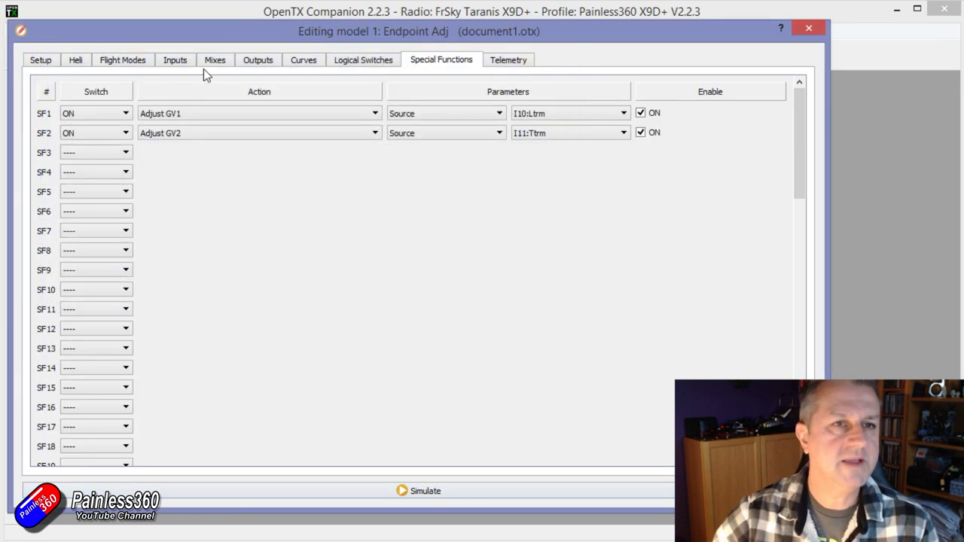
# Examine the source, weight and offset settings of inputs I10:Ltrm and I11:Ttrm without changing them.
pyautogui.click(174, 61)
pyautogui.doubleClick(265, 236)
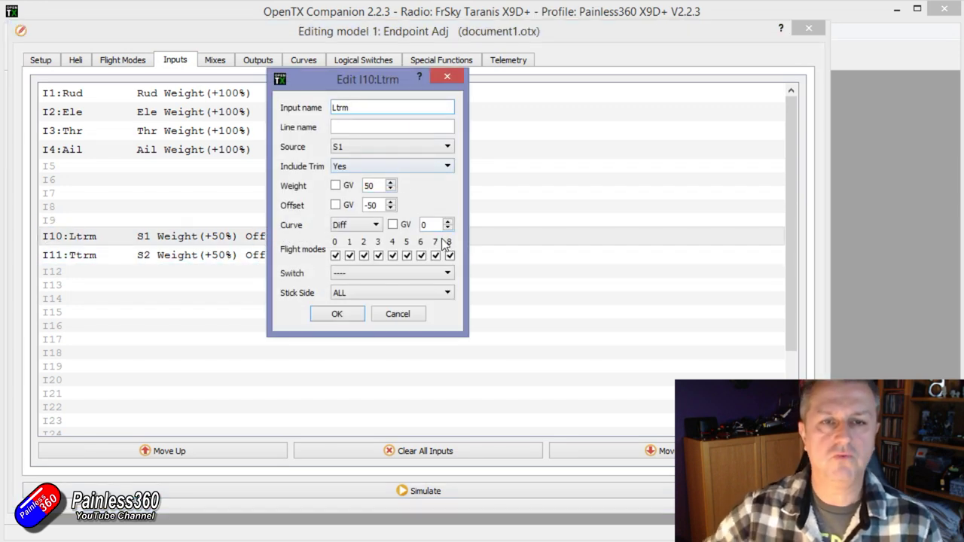
pyautogui.moveTo(382, 187); pyautogui.dragTo(352, 210)
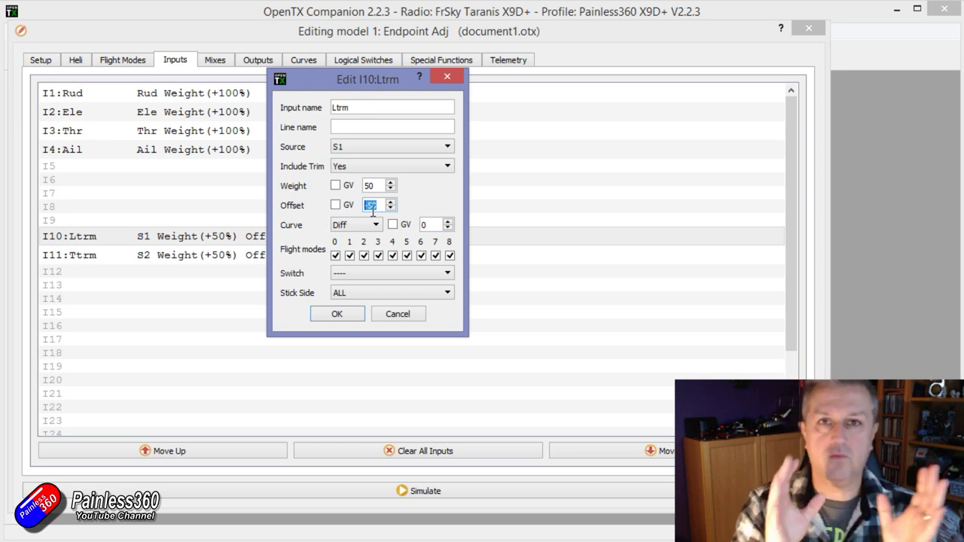
pyautogui.click(459, 76)
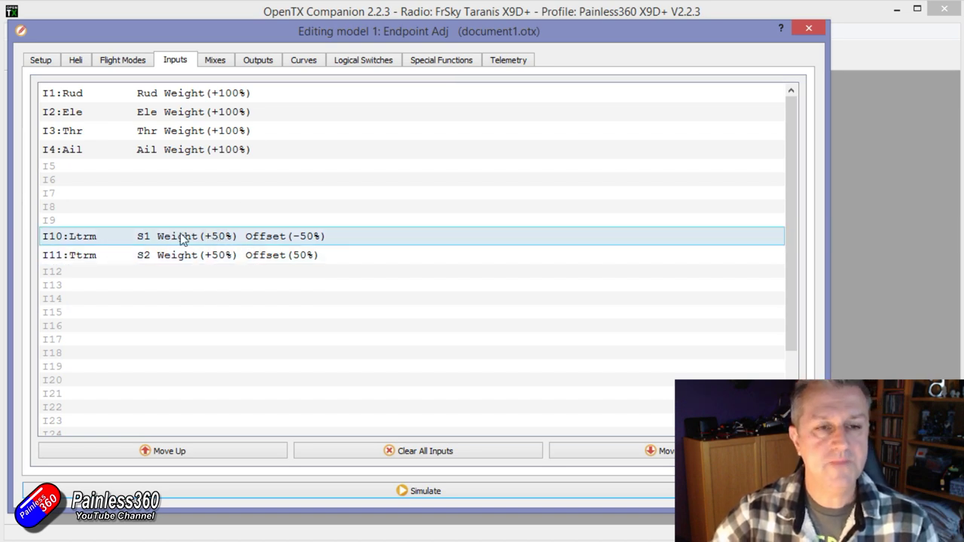
pyautogui.doubleClick(217, 238)
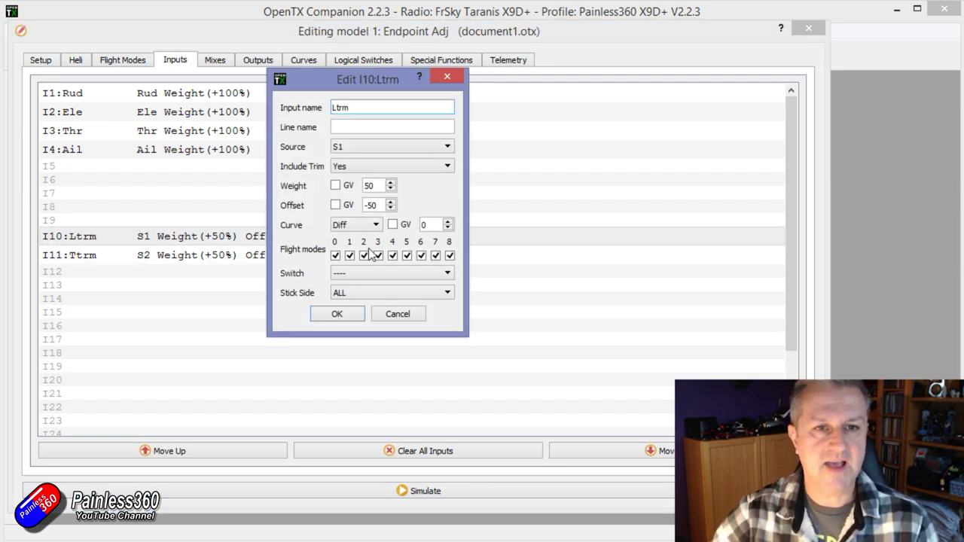
pyautogui.click(407, 314)
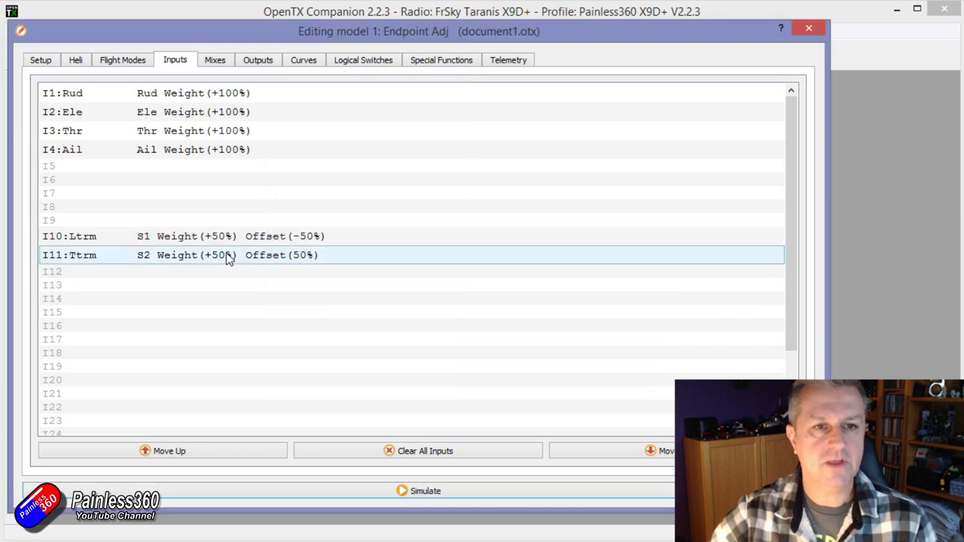
pyautogui.doubleClick(226, 255)
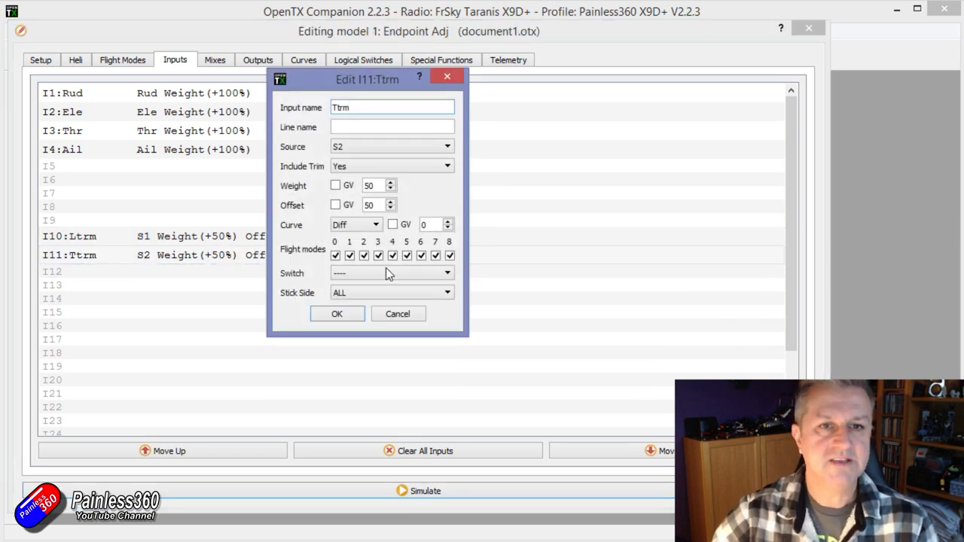
pyautogui.click(399, 312)
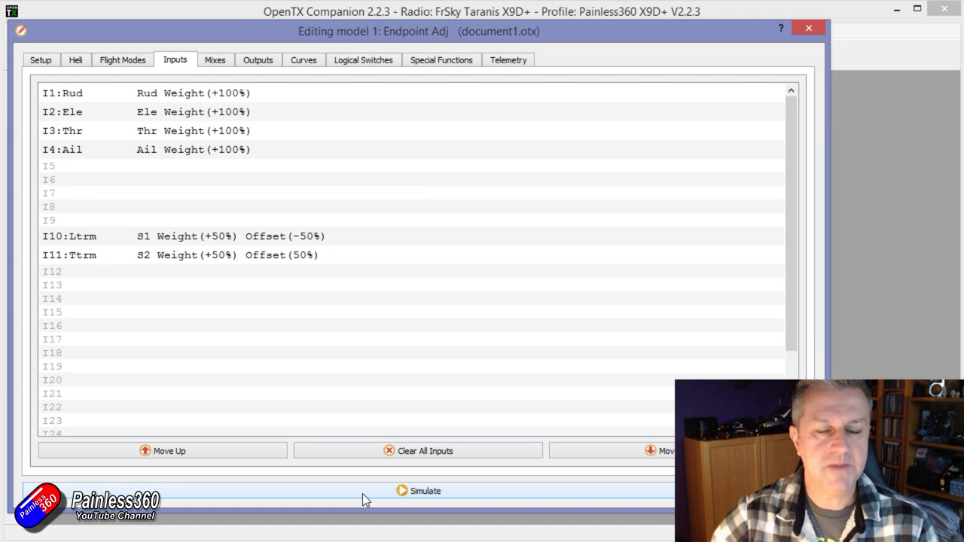
# Check the global variables assigned to channel 4's minimum and maximum output limits, and reopen the radio simulator.
pyautogui.click(257, 61)
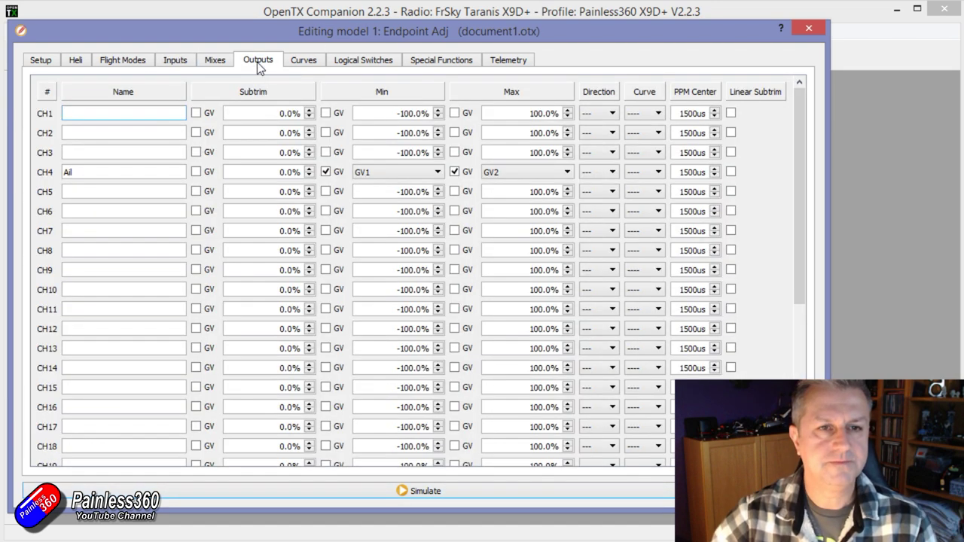
pyautogui.doubleClick(85, 175)
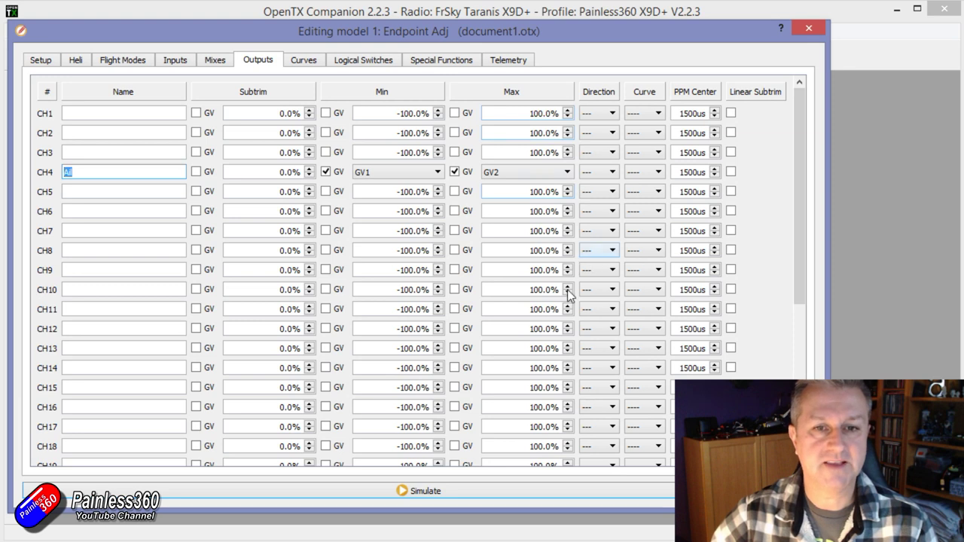
pyautogui.click(466, 494)
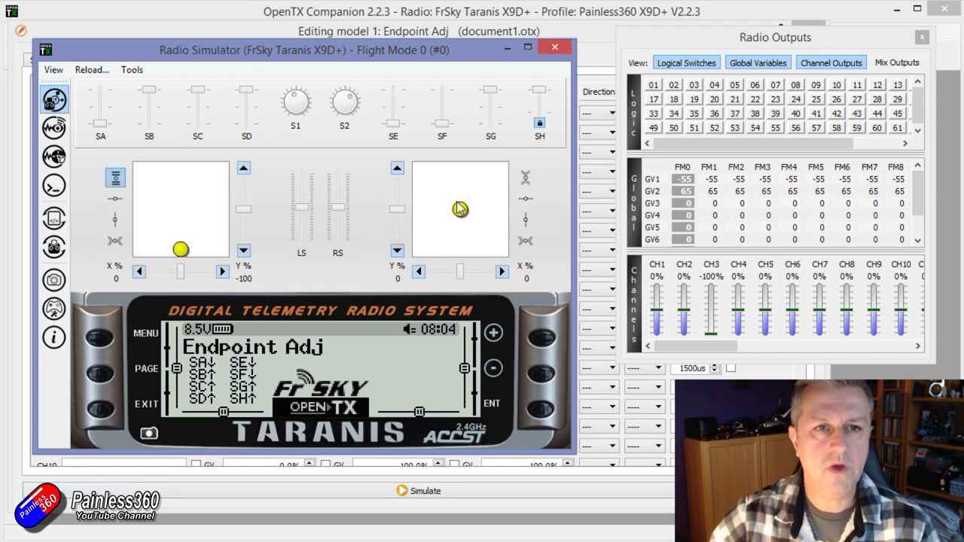
# Set GV2 to 100 with knob S2 and GV1 to -100 with S1, and hold the aileron stick at 100% X.
pyautogui.moveTo(354, 100); pyautogui.dragTo(356, 136)
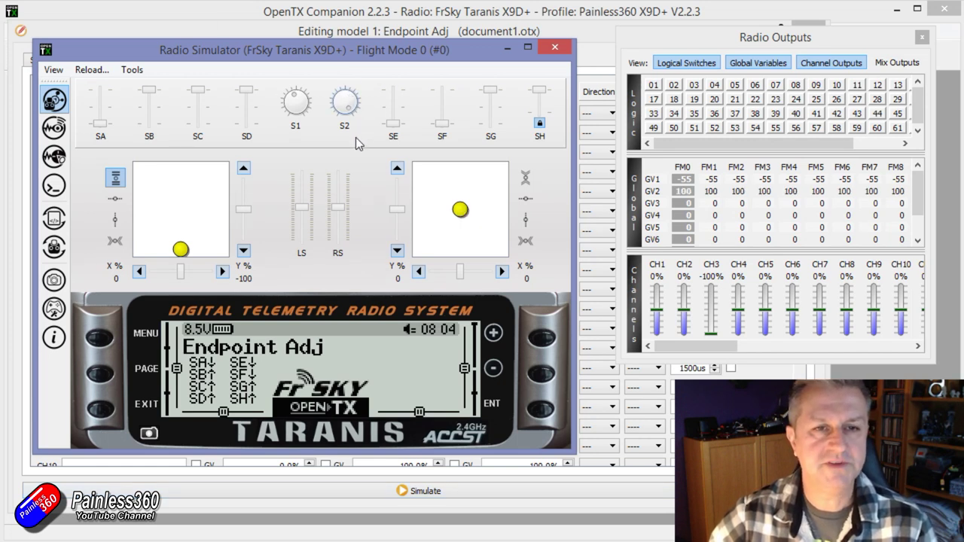
pyautogui.moveTo(294, 102); pyautogui.dragTo(291, 157)
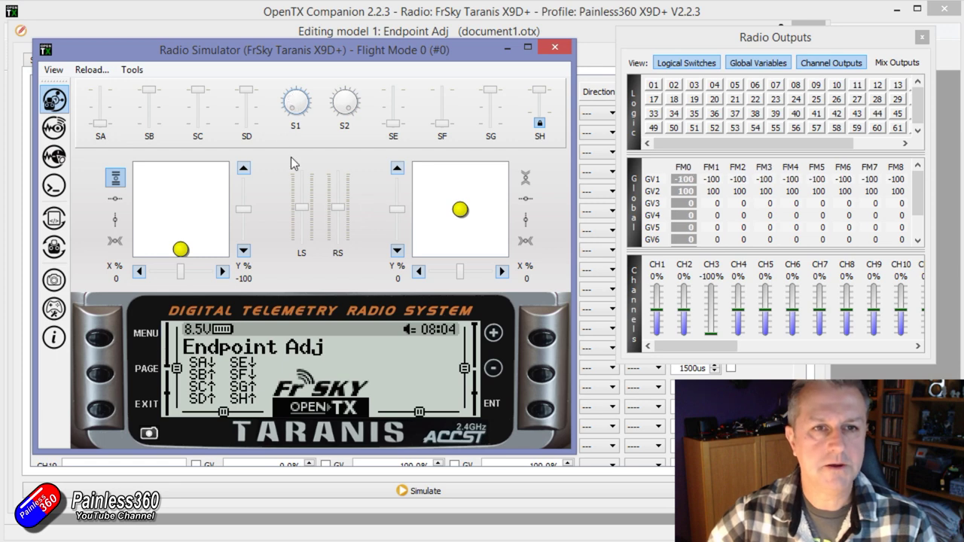
pyautogui.moveTo(461, 215); pyautogui.dragTo(503, 213)
pyautogui.click(526, 242)
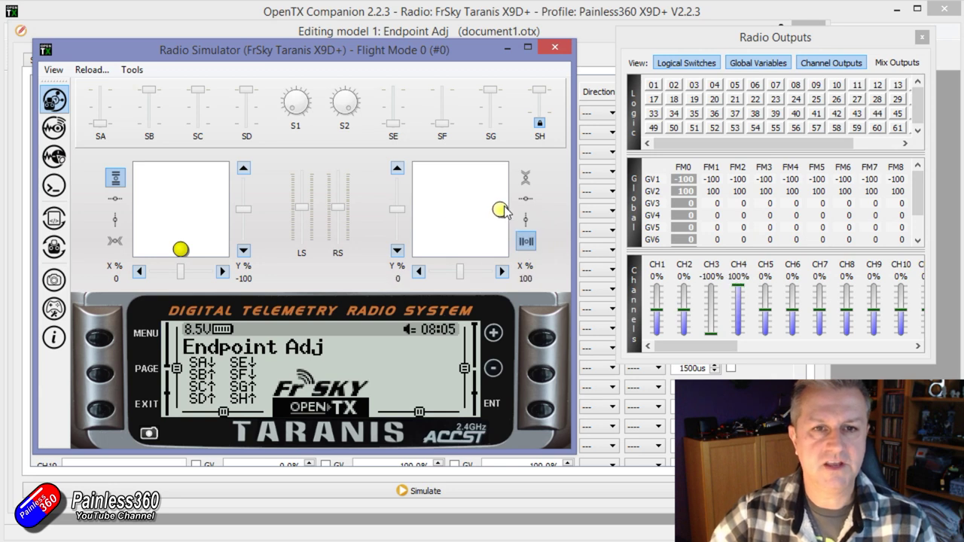
# Reduce GV2 to 59 with knob S2, move the aileron stick to -100%, set GV1 to -70 with S1, and close the simulator.
pyautogui.moveTo(353, 114); pyautogui.dragTo(359, 98)
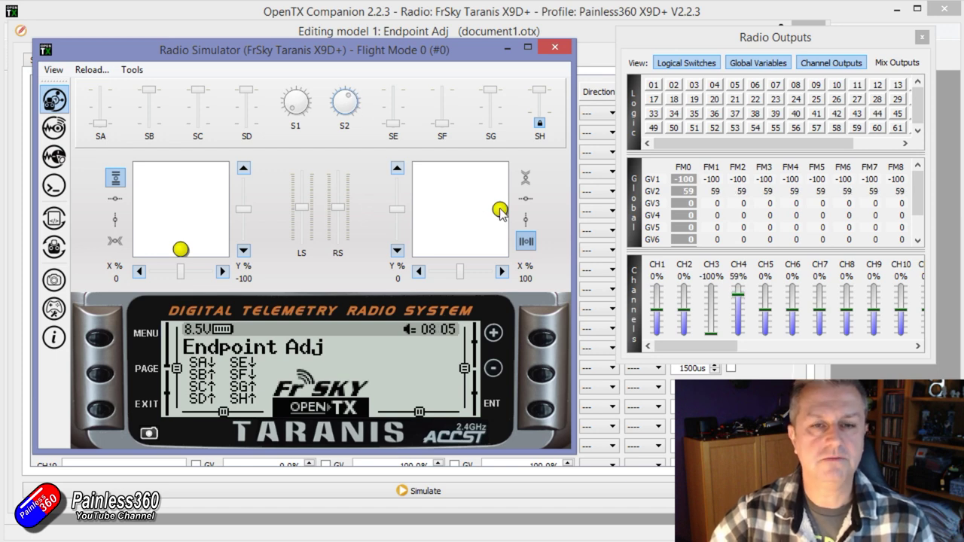
pyautogui.moveTo(501, 213); pyautogui.dragTo(348, 209)
pyautogui.moveTo(291, 107); pyautogui.dragTo(287, 99)
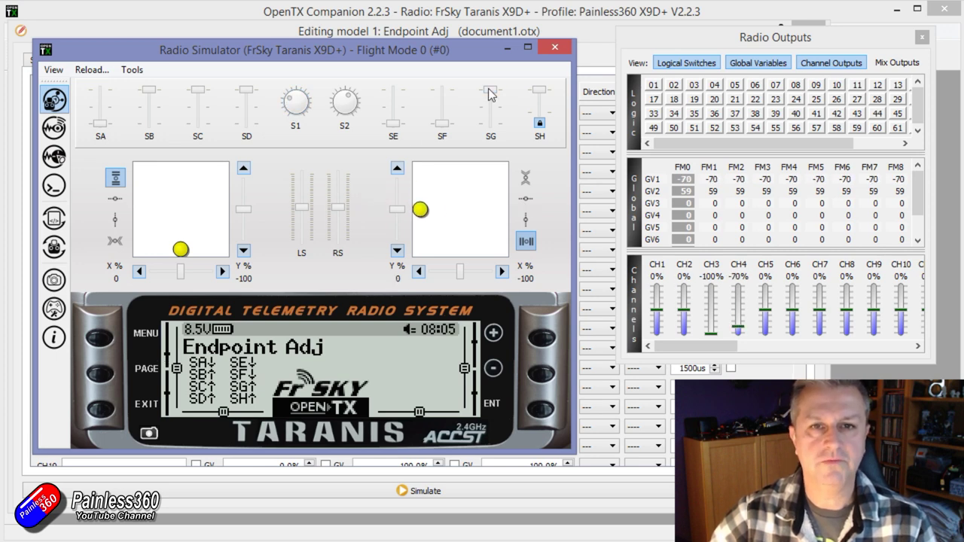
pyautogui.click(555, 48)
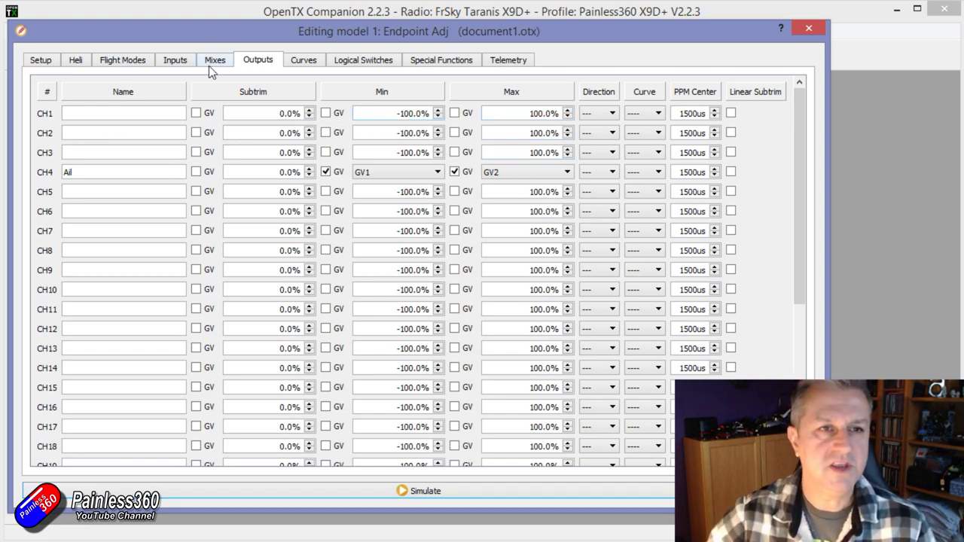
# Review the model's flight modes, inputs, mixes and curves without changing any settings.
pyautogui.click(58, 62)
pyautogui.click(78, 63)
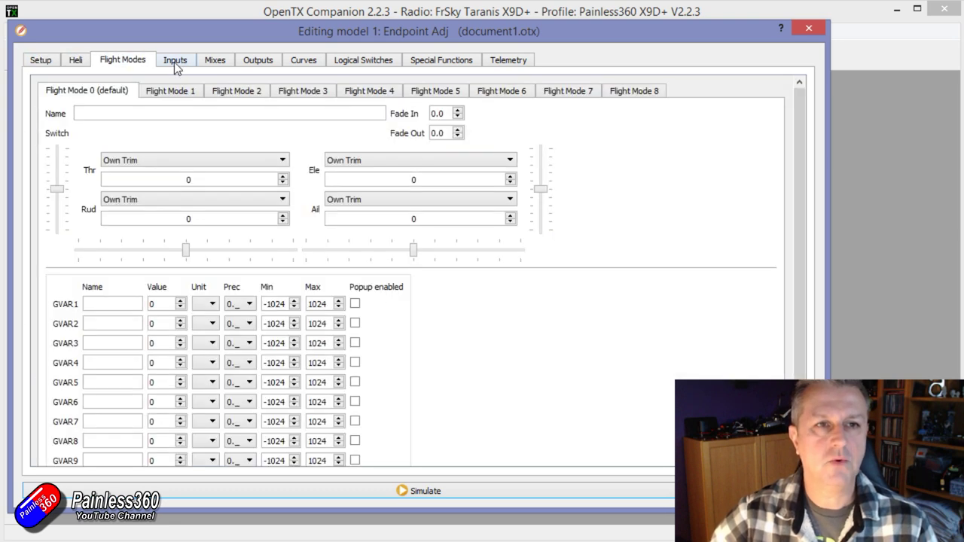
pyautogui.click(174, 62)
pyautogui.click(217, 63)
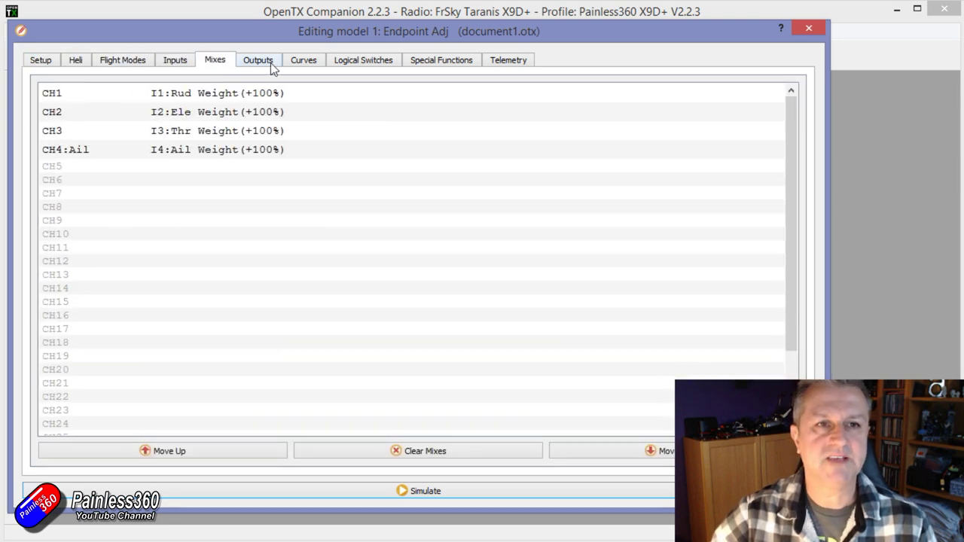
pyautogui.click(304, 62)
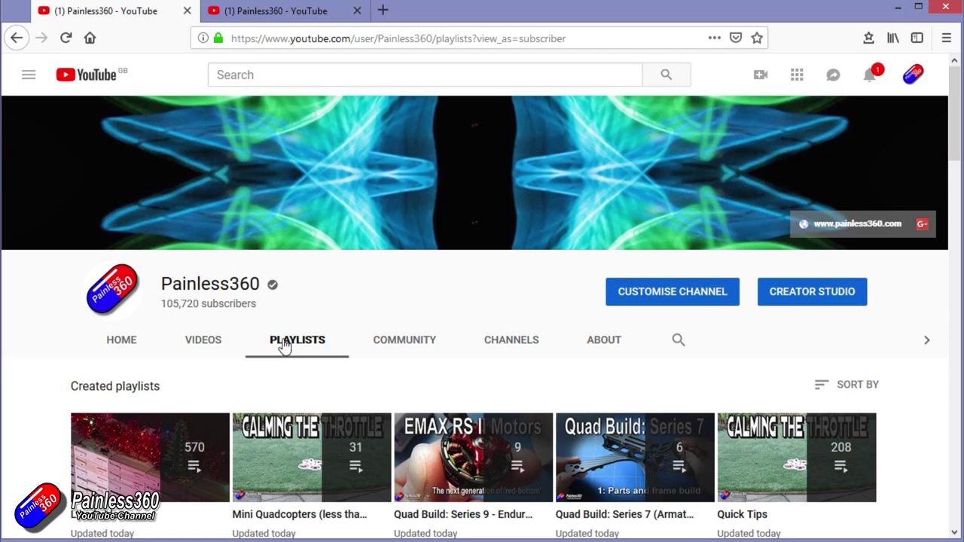
# Switch to the browser, look through the Painless360 channel's playlists, and search YouTube for "inav painless360".
pyautogui.scroll(-5, 284, 347)
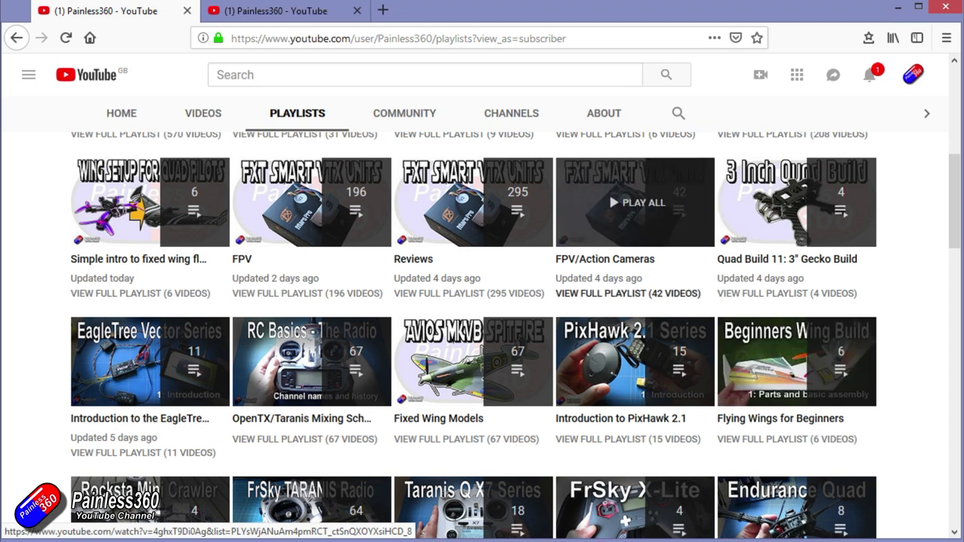
pyautogui.click(299, 12)
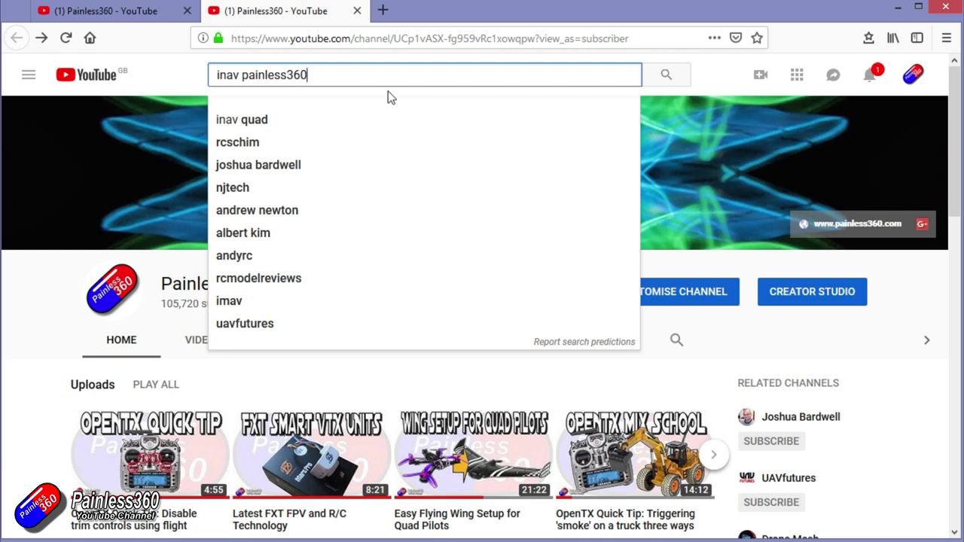
pyautogui.press('Return')
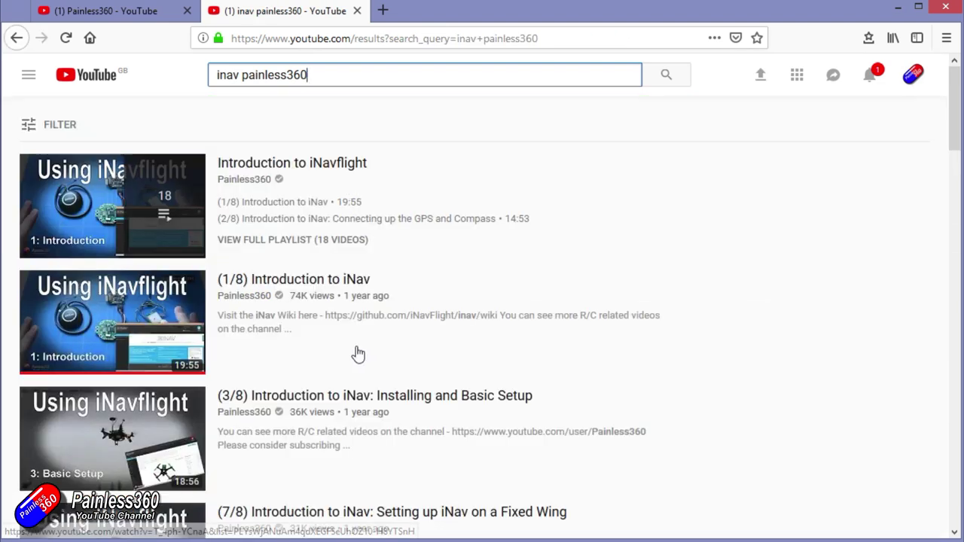